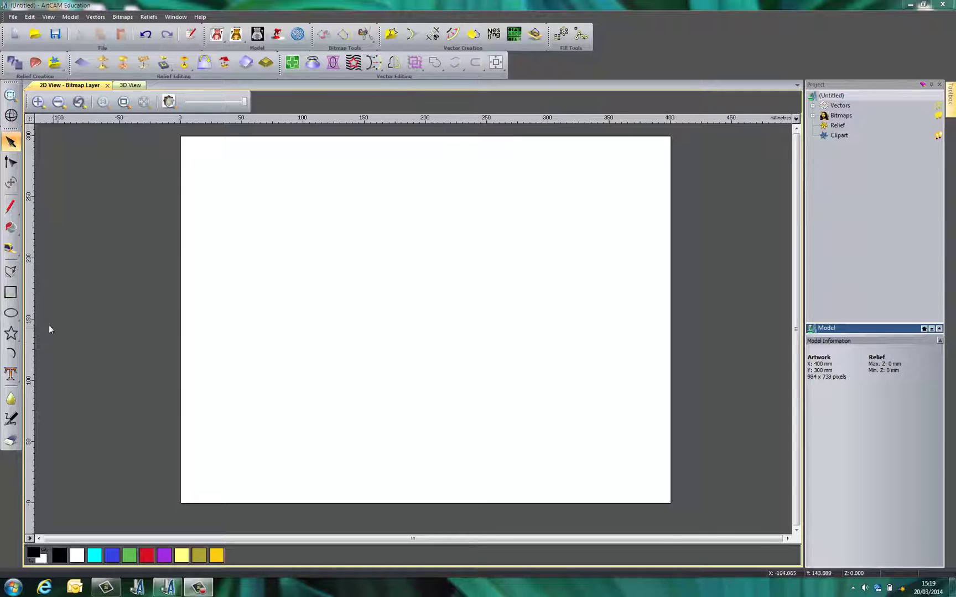
# - Draw a border rectangle inside the page edges and size it to width 380 mm, height 280 mm
pyautogui.click(17, 297)
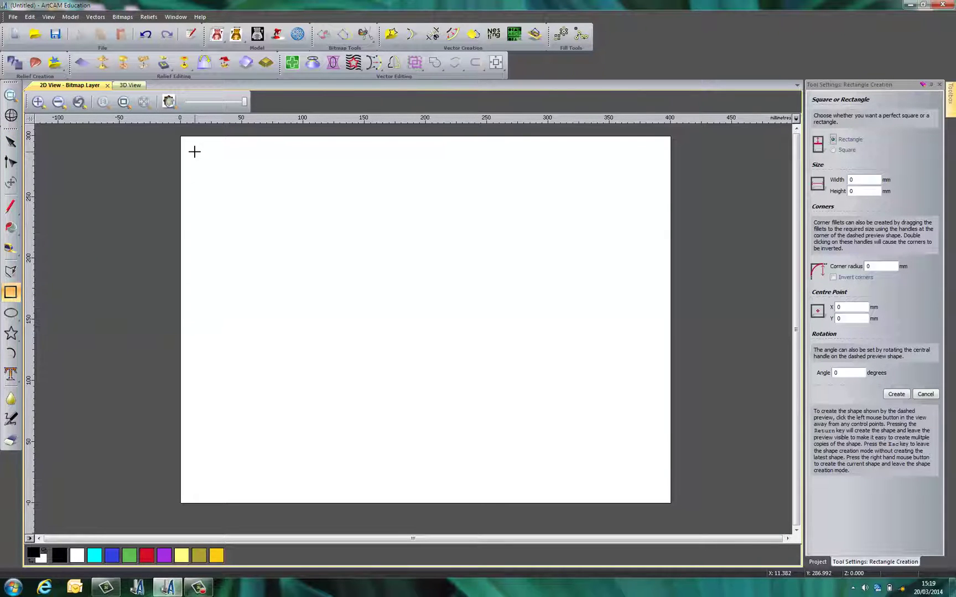
pyautogui.moveTo(194, 152); pyautogui.dragTo(660, 496)
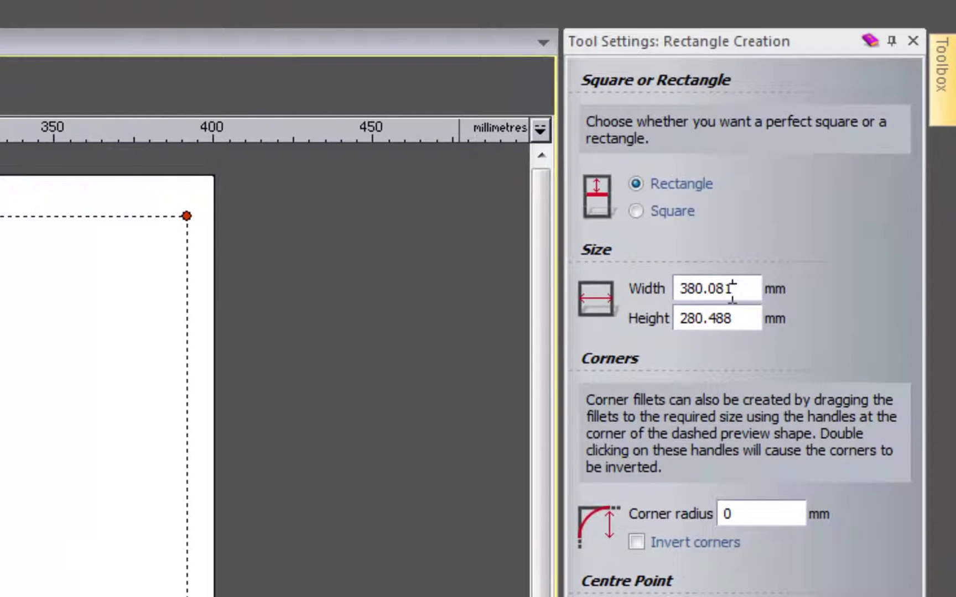
pyautogui.moveTo(860, 186); pyautogui.dragTo(837, 188)
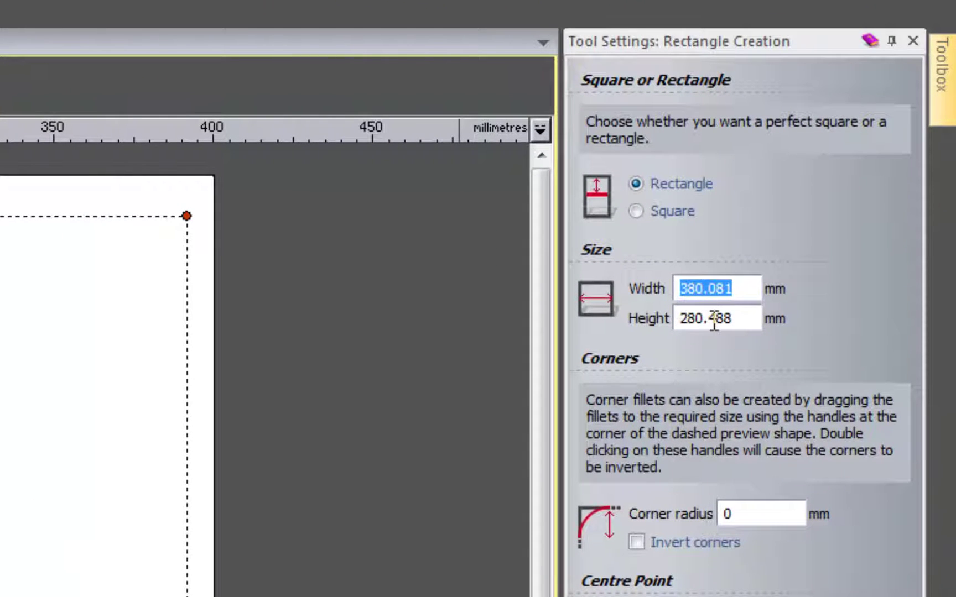
pyautogui.write('380')
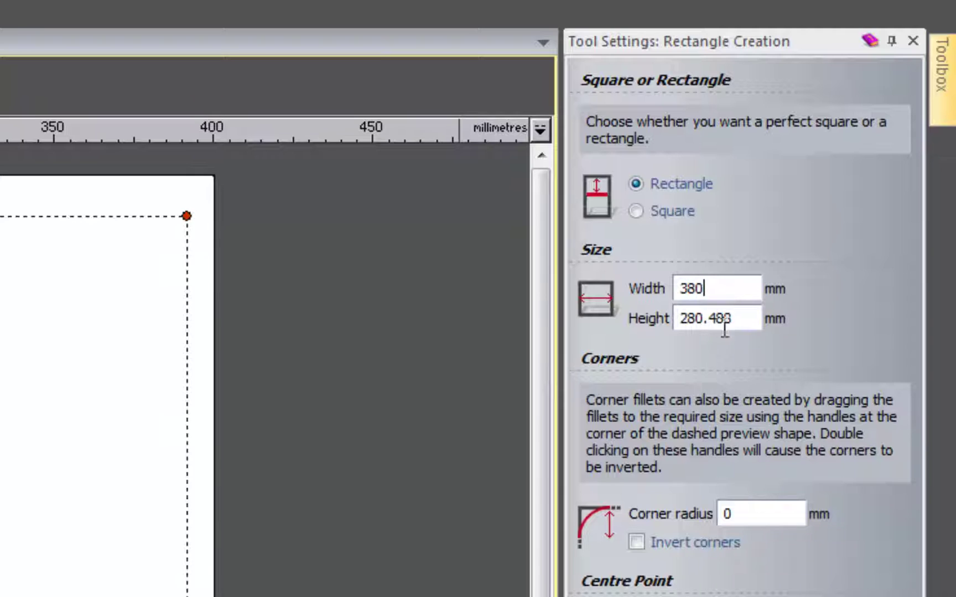
pyautogui.moveTo(734, 318); pyautogui.dragTo(647, 319)
pyautogui.write('280')
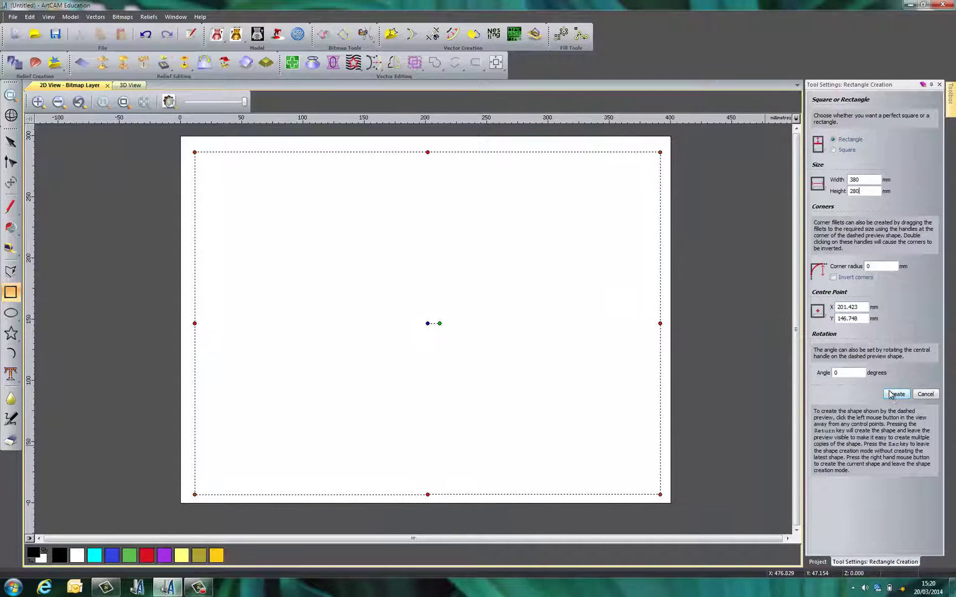
pyautogui.click(892, 396)
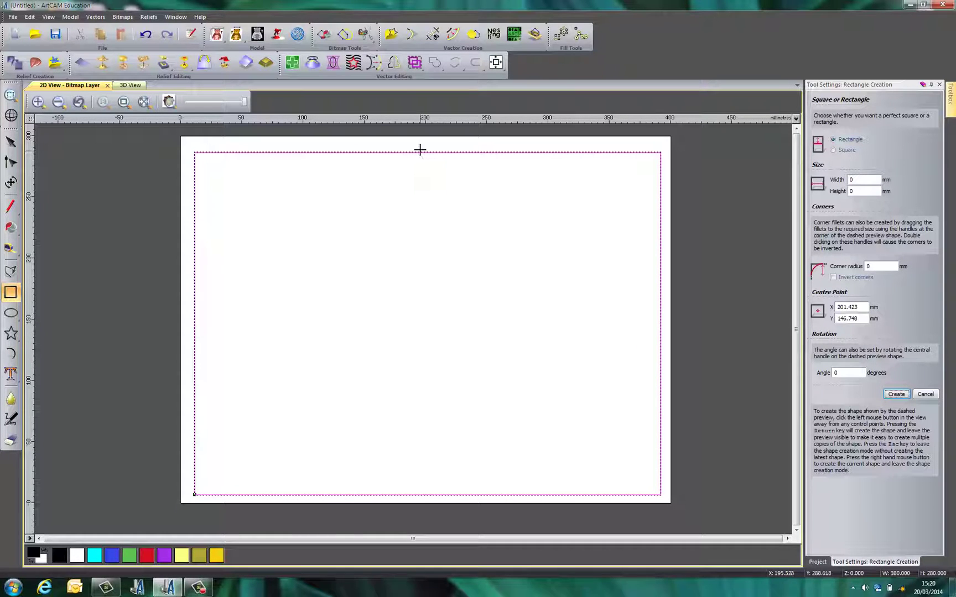
pyautogui.click(920, 396)
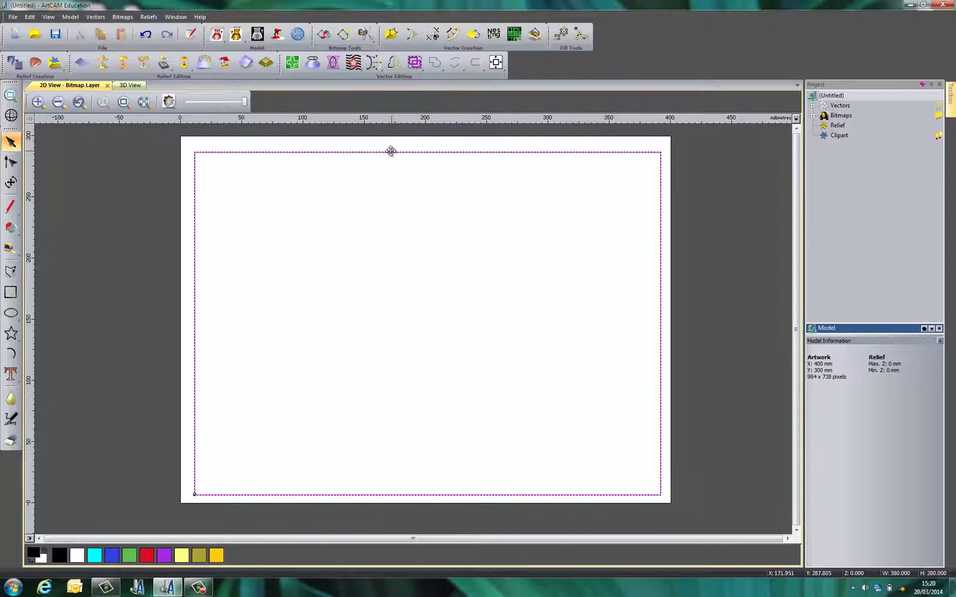
pyautogui.click(272, 147)
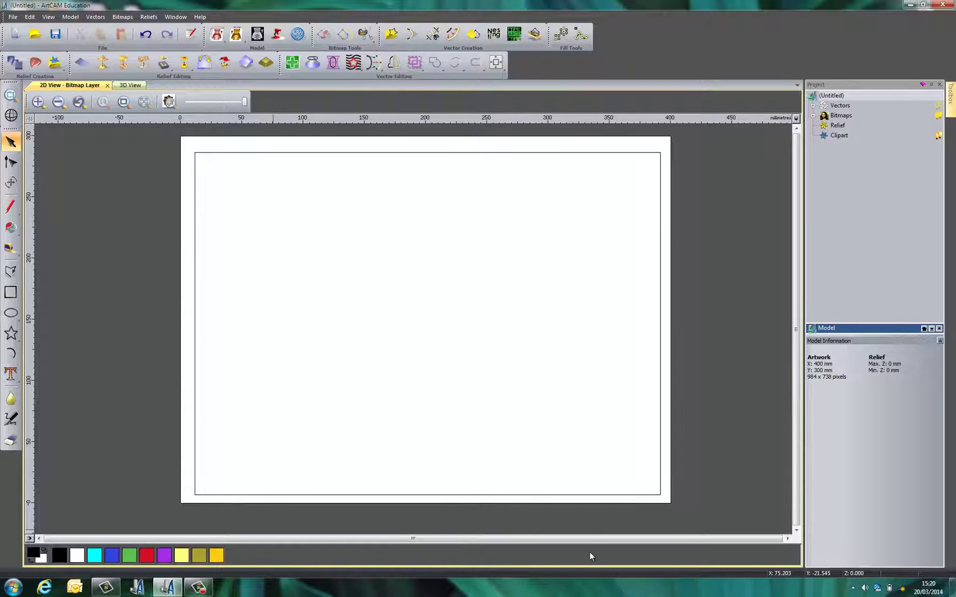
pyautogui.click(643, 153)
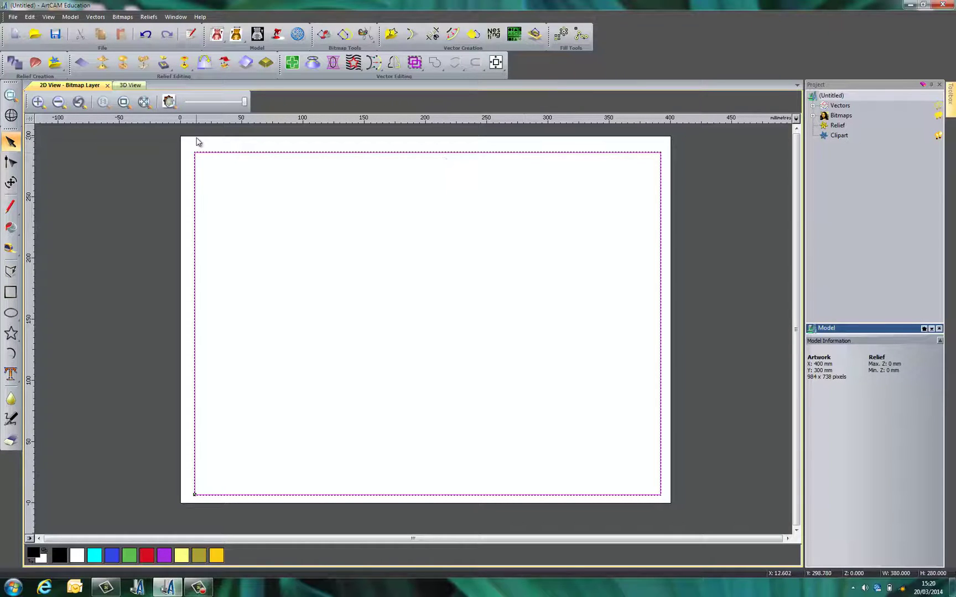
pyautogui.click(553, 517)
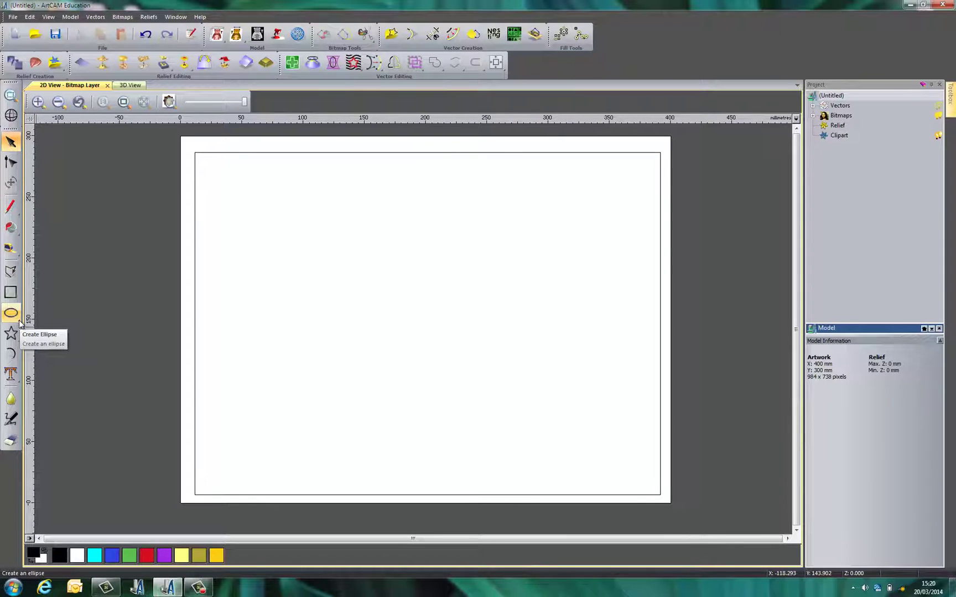
# - Drag a wide rectangle, about 257 × 38 mm, across the top of the page for the title
pyautogui.click(11, 292)
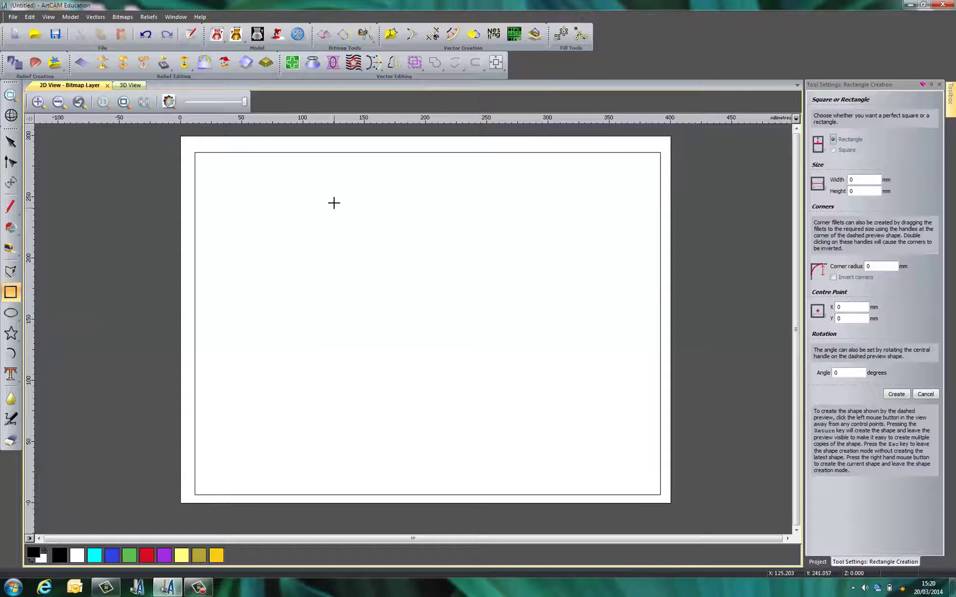
pyautogui.moveTo(272, 167); pyautogui.dragTo(588, 214)
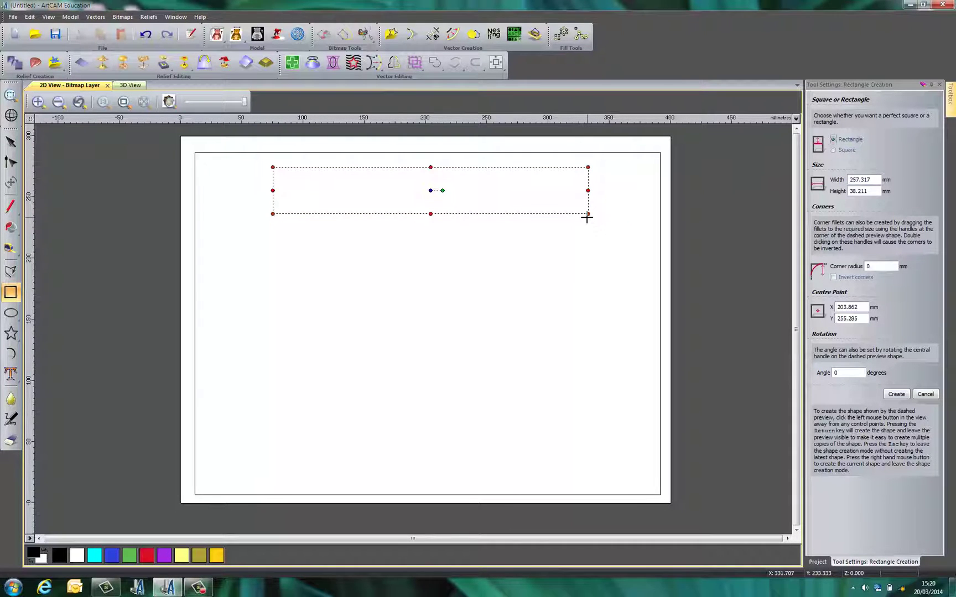
pyautogui.rightClick(587, 218)
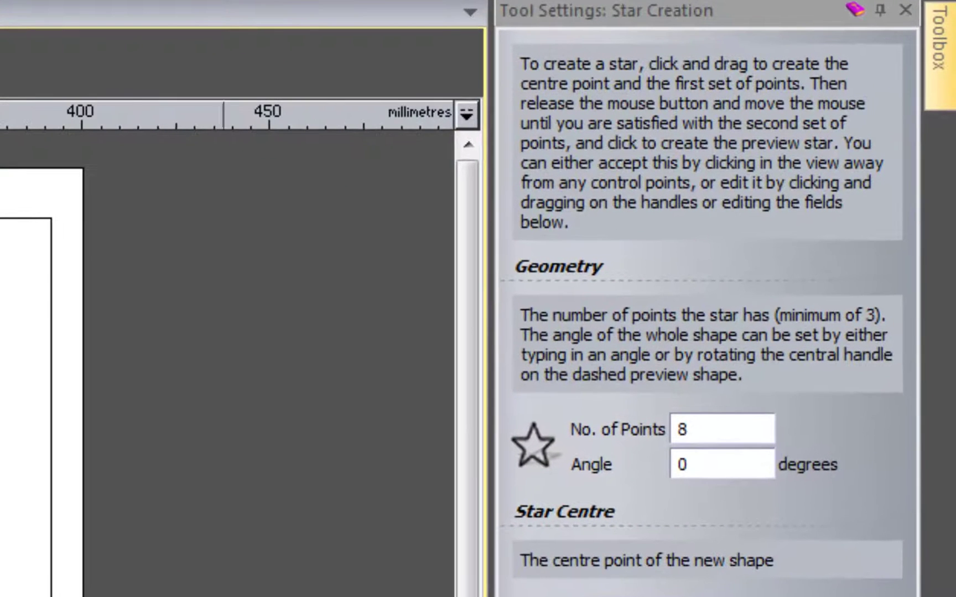
# - Set stars to 5 points and draw three progressively smaller stars in the bottom-right corner
pyautogui.doubleClick(689, 429)
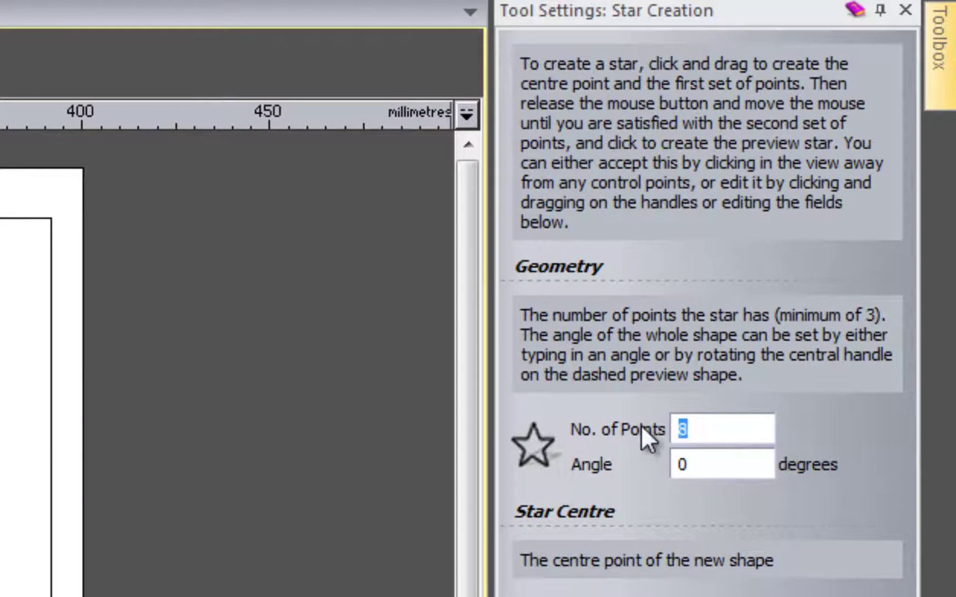
pyautogui.write('5')
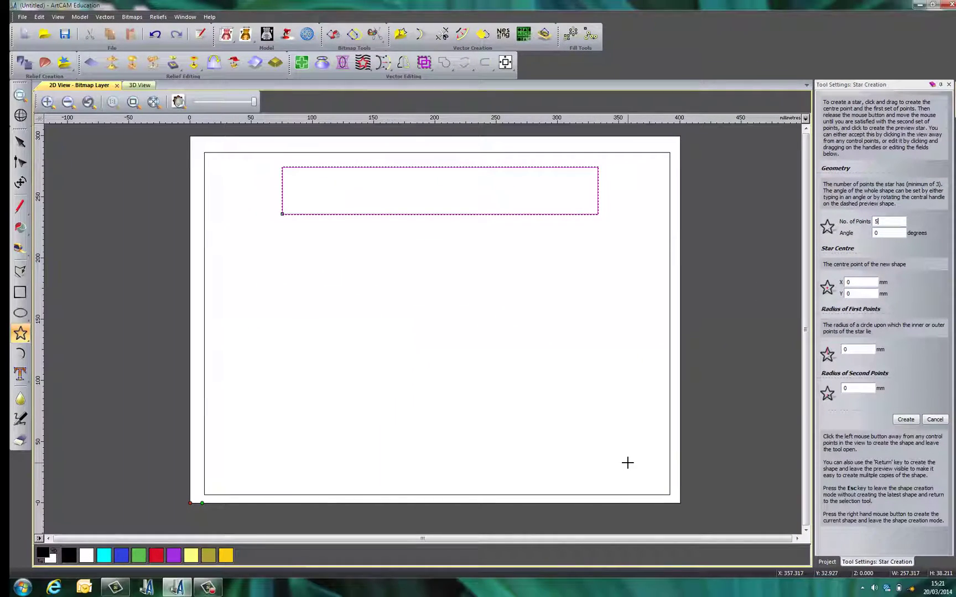
pyautogui.moveTo(627, 462); pyautogui.dragTo(609, 448)
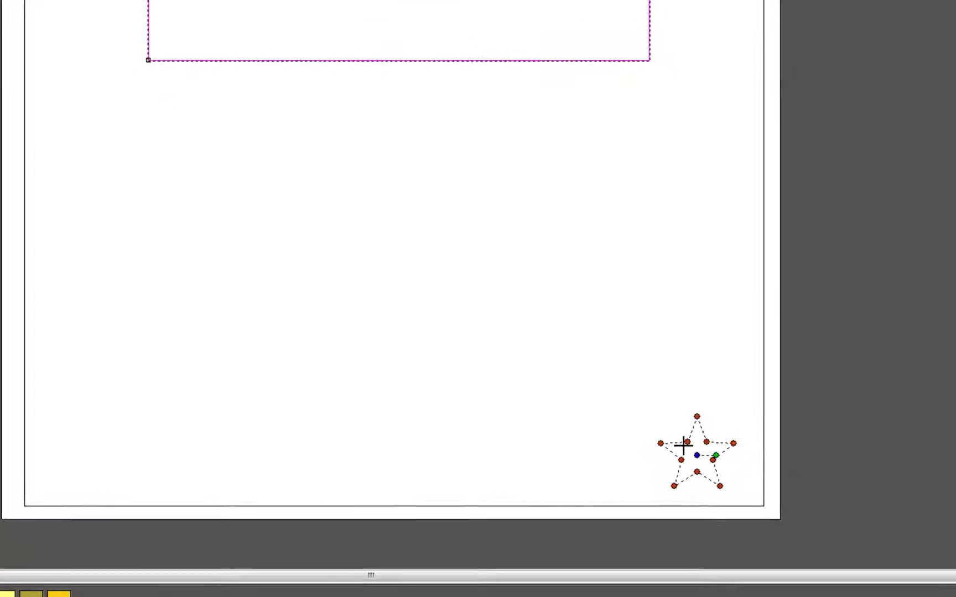
pyautogui.click(624, 458)
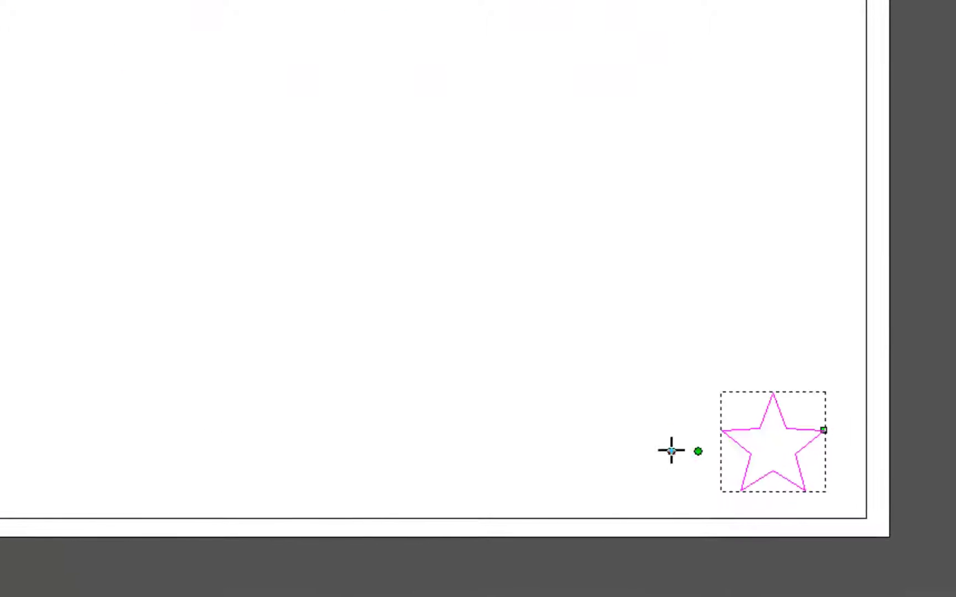
pyautogui.moveTo(671, 451); pyautogui.dragTo(640, 438)
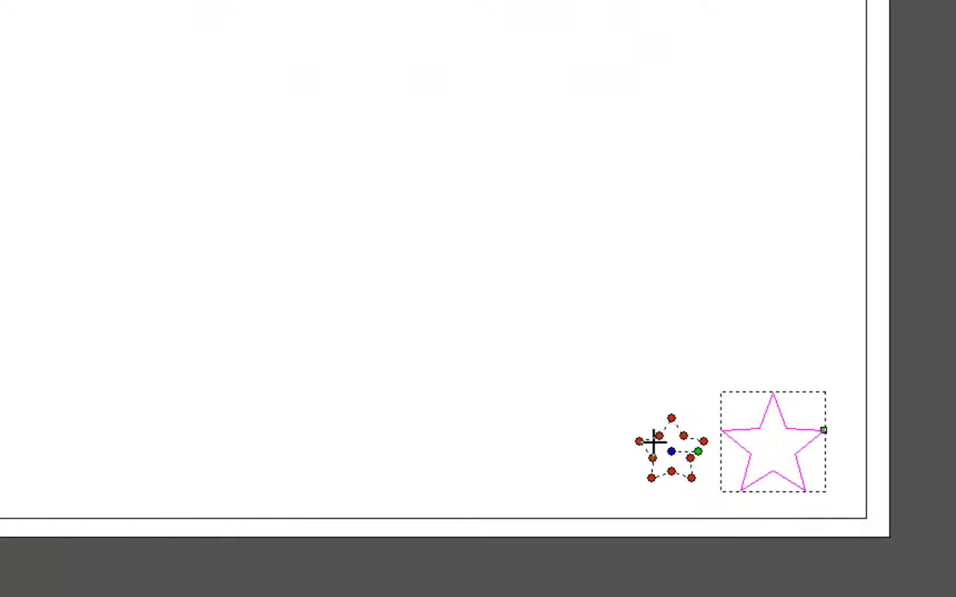
pyautogui.click(659, 444)
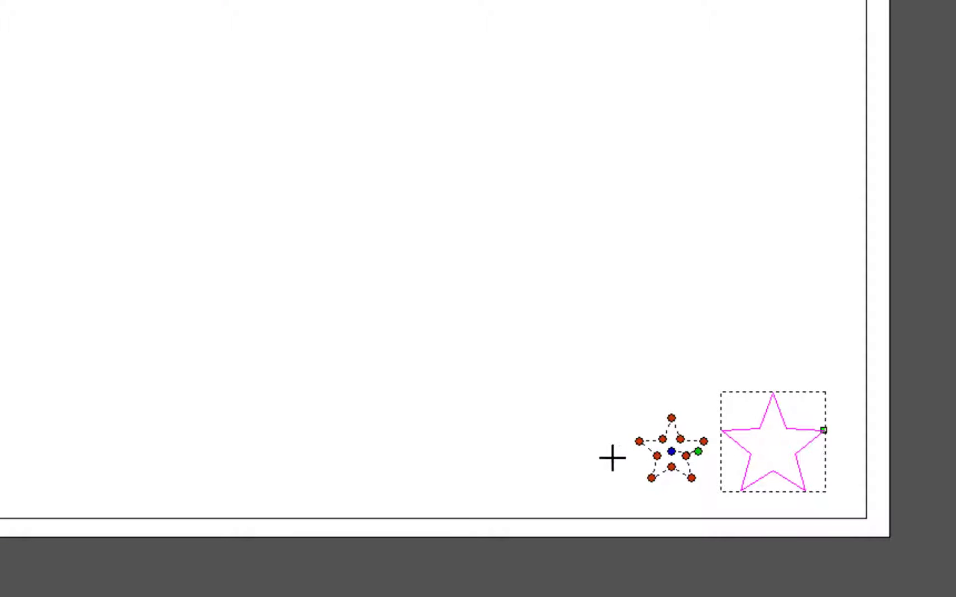
pyautogui.moveTo(598, 458); pyautogui.dragTo(574, 449)
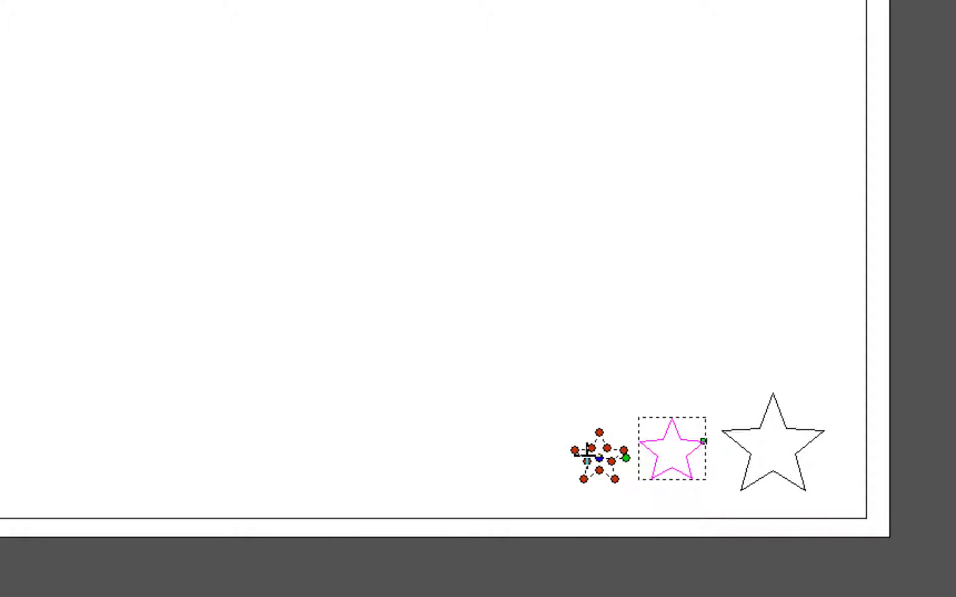
pyautogui.click(588, 452)
pyautogui.press('Escape')
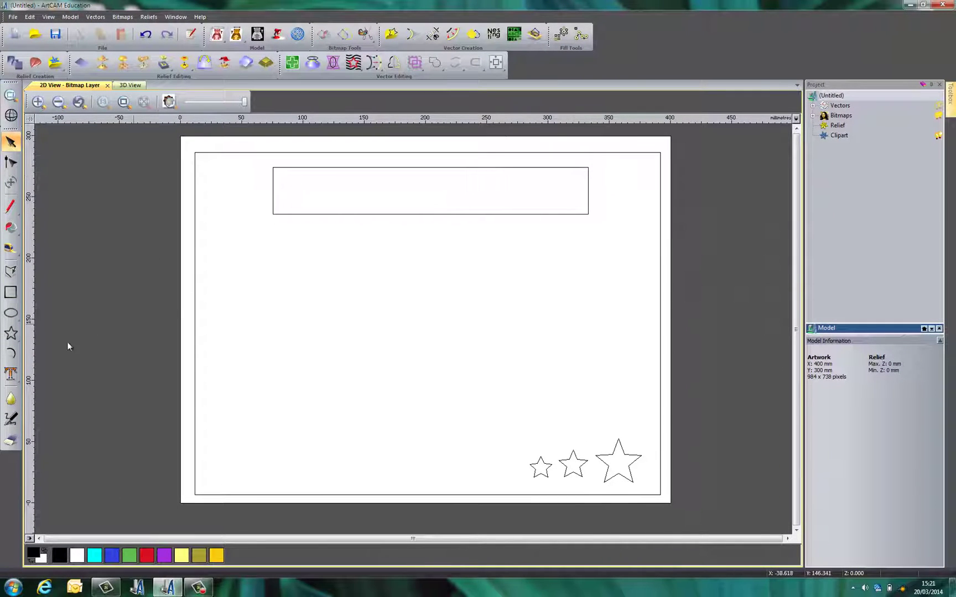
# - Add the text Bloodhound at 16 mm in the Bank Note font inside the title box
pyautogui.click(11, 374)
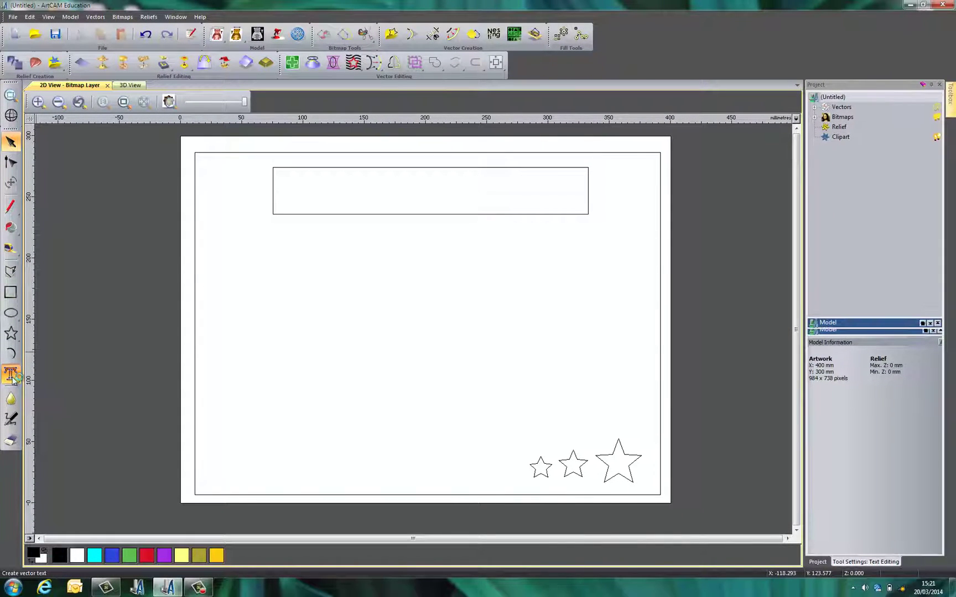
pyautogui.click(272, 209)
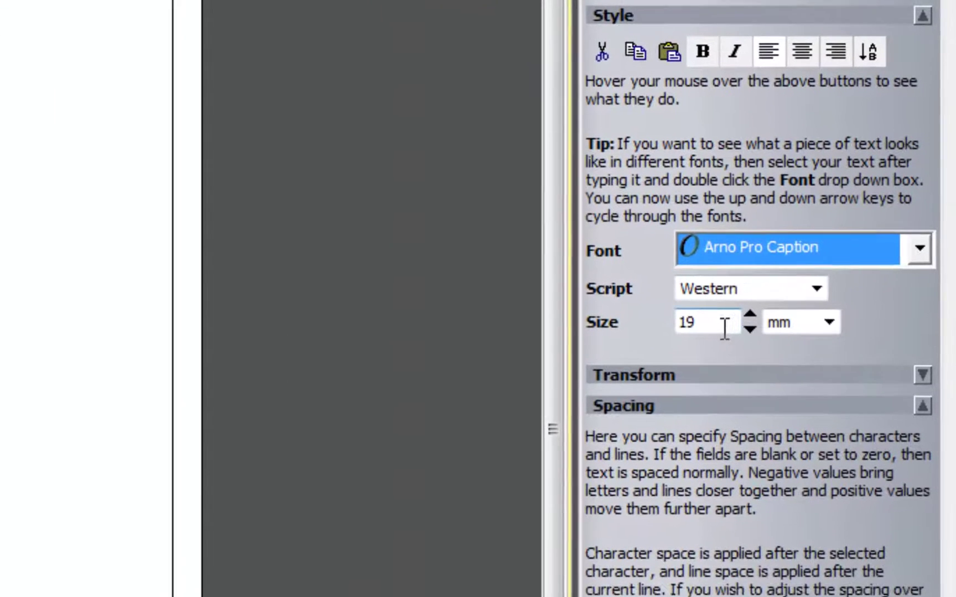
pyautogui.moveTo(725, 328); pyautogui.dragTo(639, 325)
pyautogui.write('16')
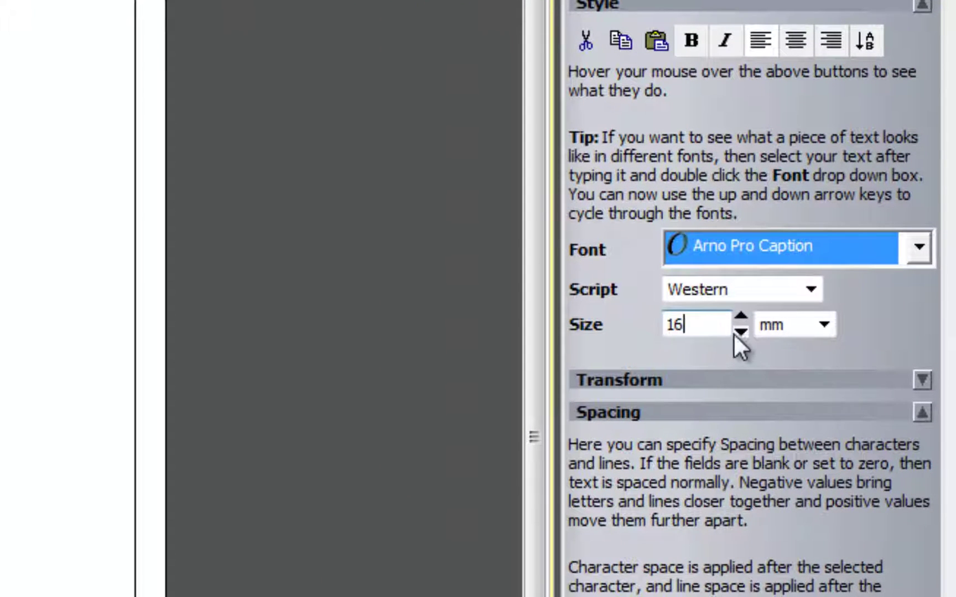
pyautogui.click(750, 251)
pyautogui.scroll(10, 699, 357)
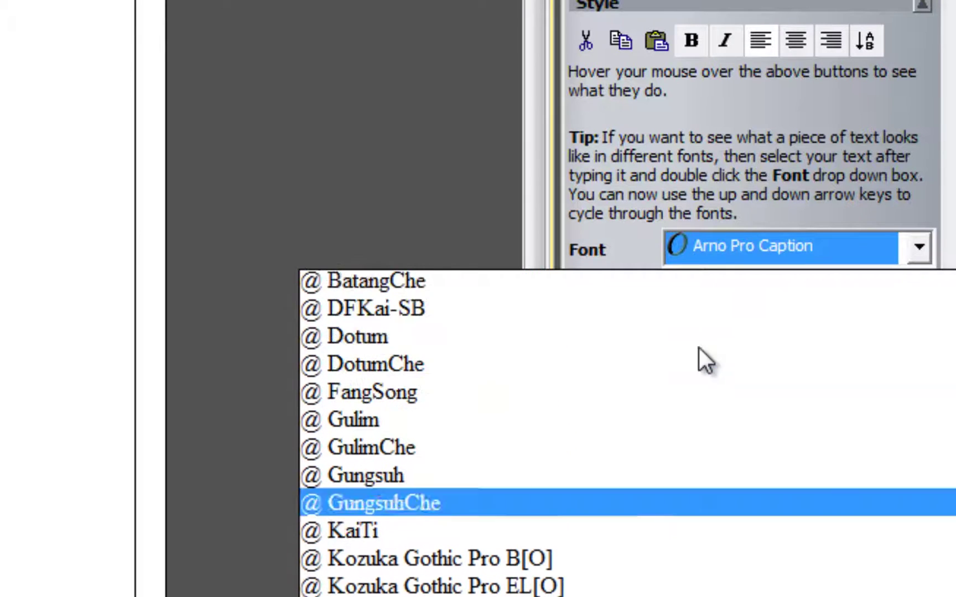
pyautogui.scroll(15, 667, 405)
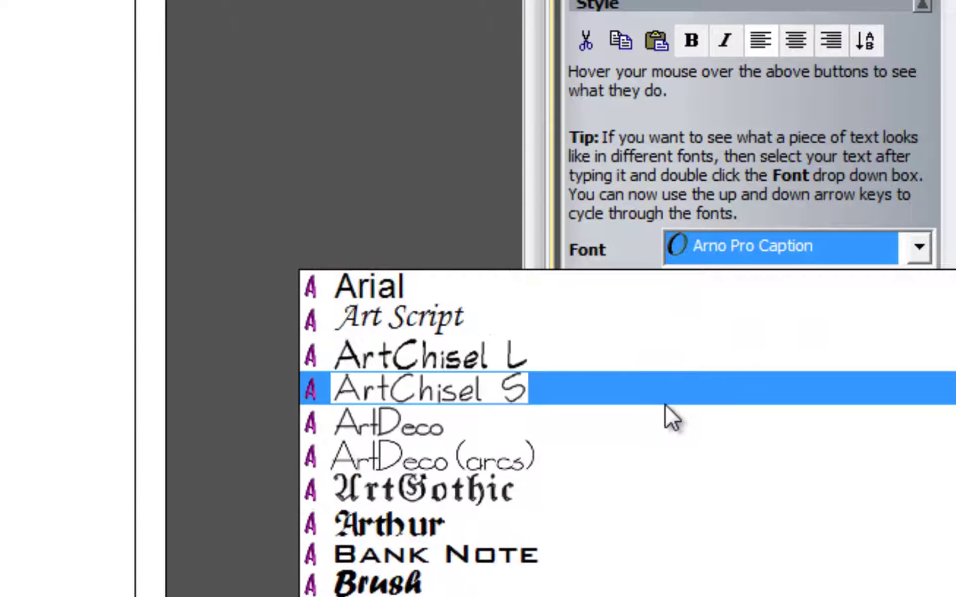
pyautogui.click(573, 549)
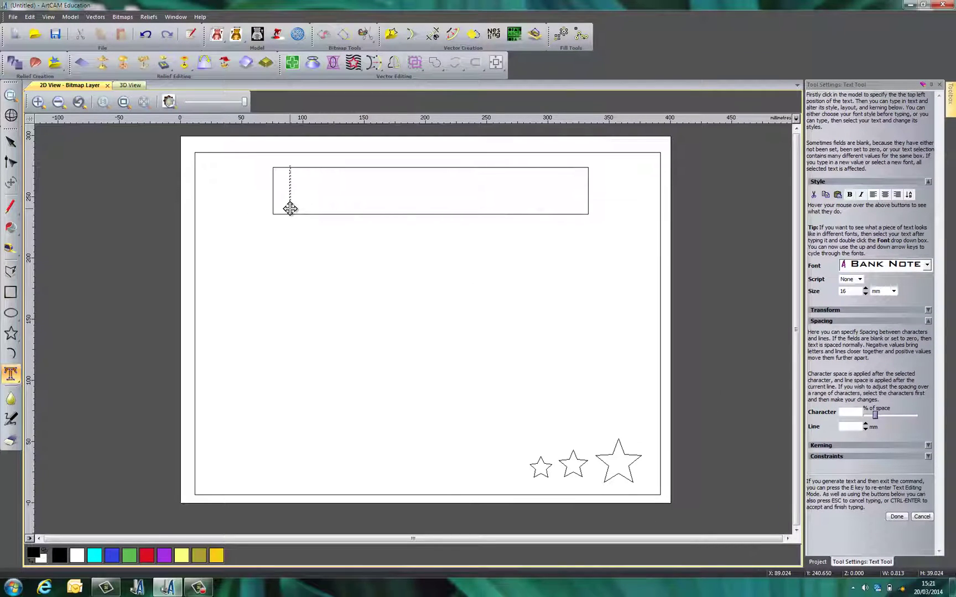
pyautogui.write('Bloo')
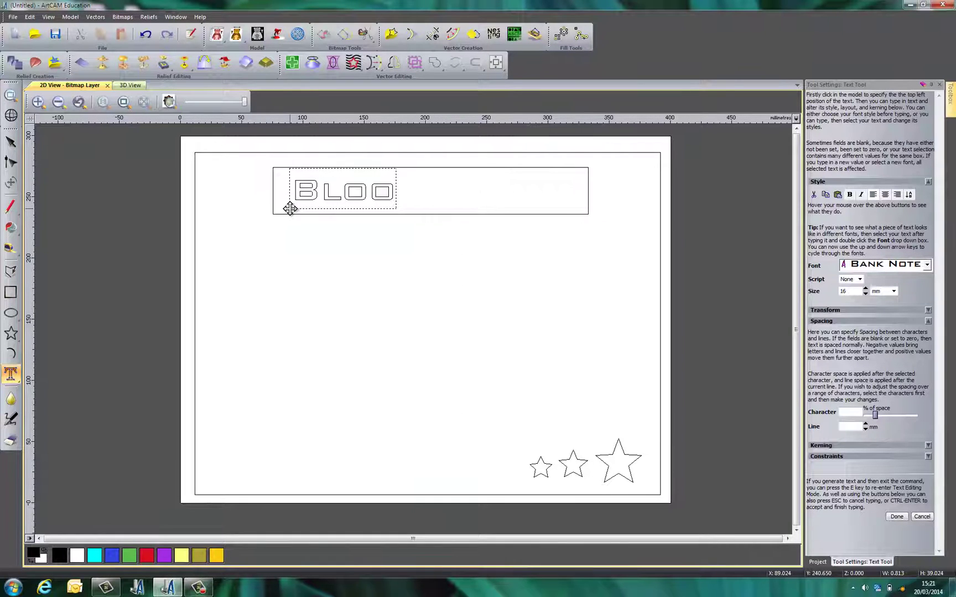
pyautogui.write('dhound')
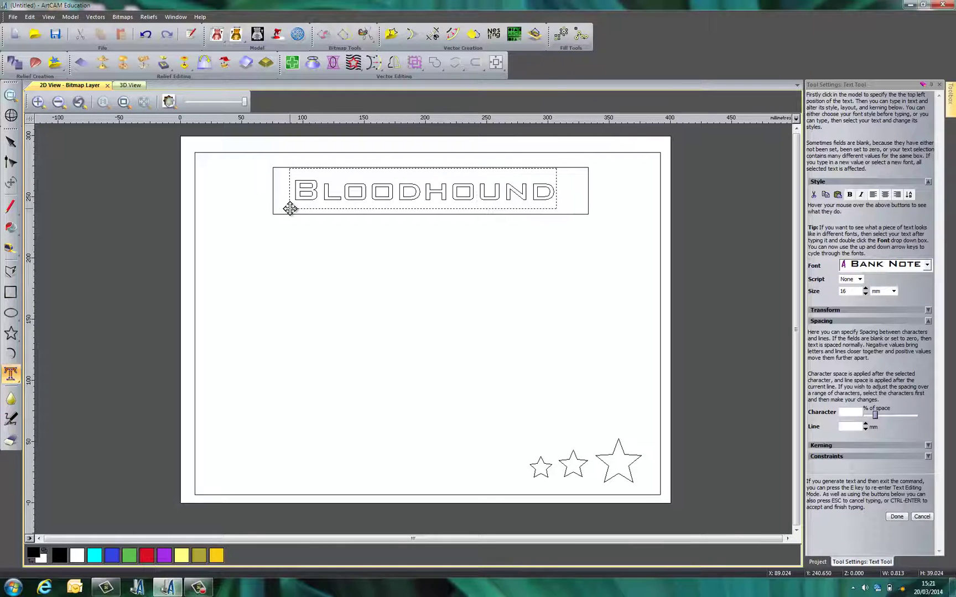
pyautogui.click(10, 143)
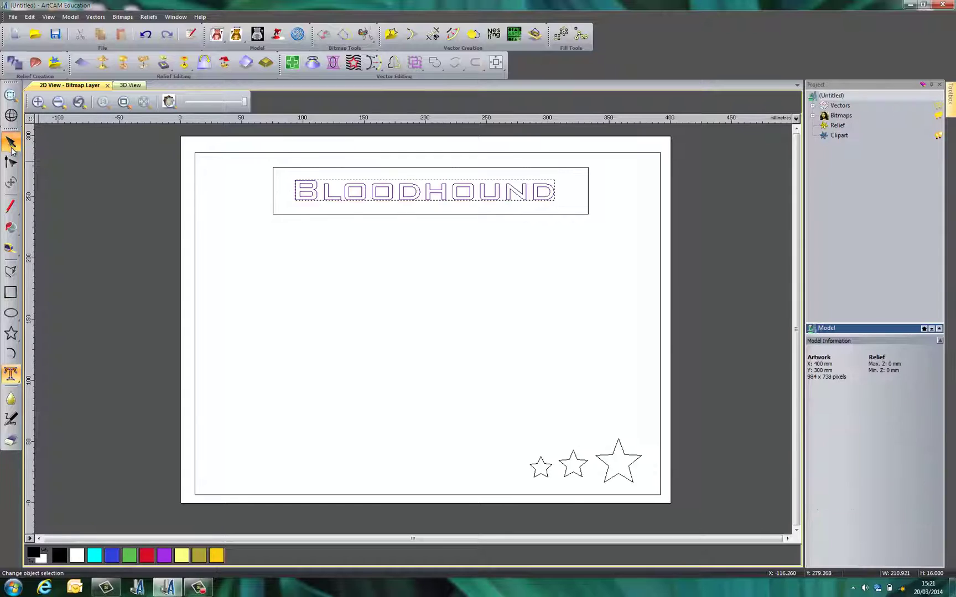
# - Shift the BLOODHOUND title slightly to the right within its box, then deselect it
pyautogui.click(390, 193)
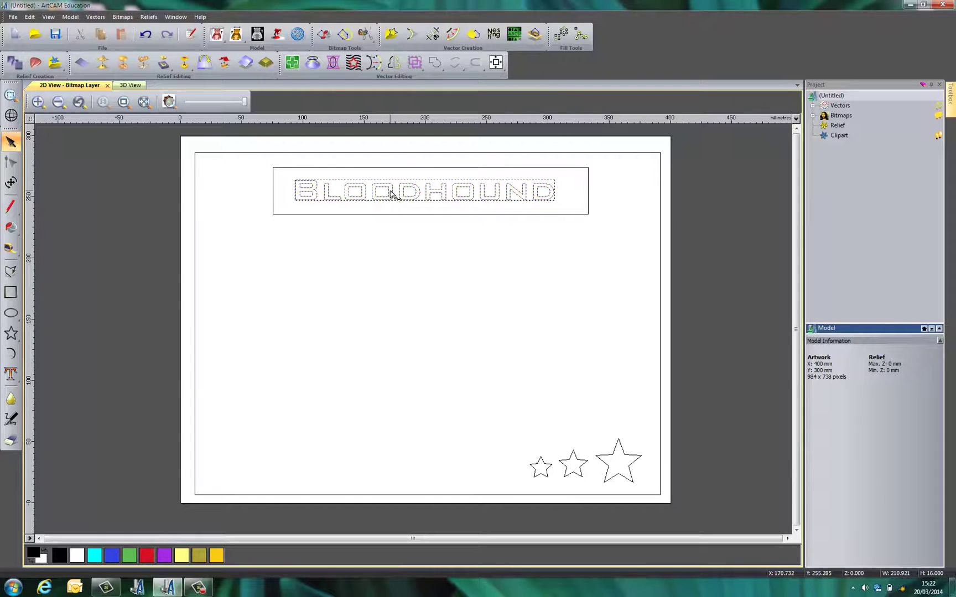
pyautogui.moveTo(390, 192); pyautogui.dragTo(395, 193)
pyautogui.click(395, 236)
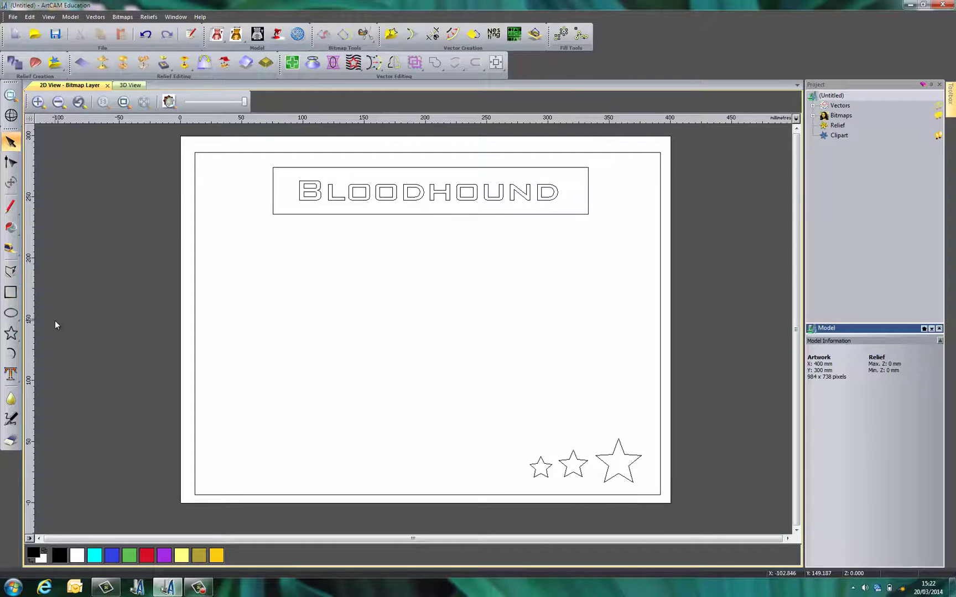
# - Draw a long base rectangle with a tall block on its right end and a smaller block beside it
pyautogui.click(11, 292)
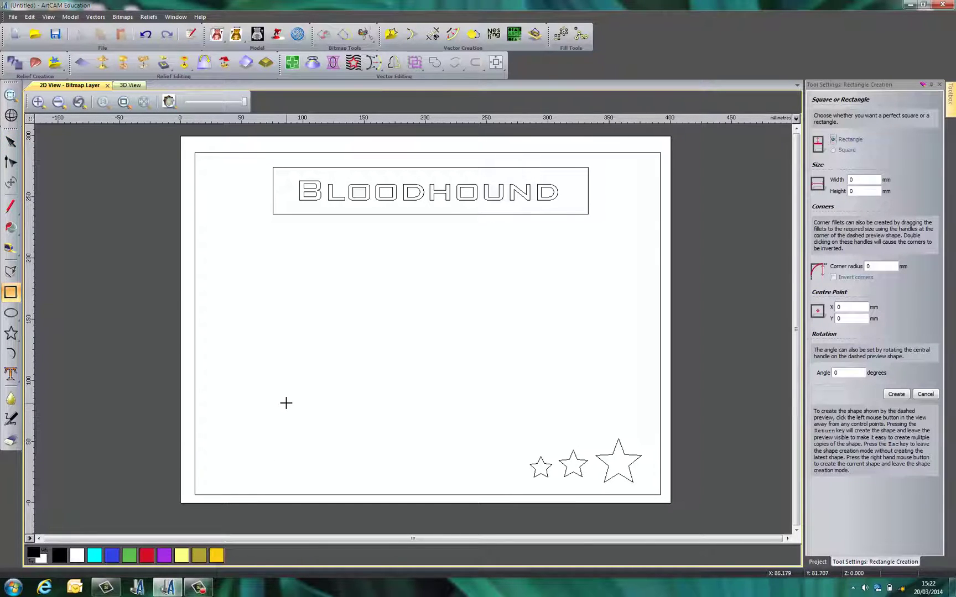
pyautogui.moveTo(286, 403); pyautogui.dragTo(622, 361)
pyautogui.click(492, 360)
pyautogui.moveTo(492, 361); pyautogui.dragTo(621, 306)
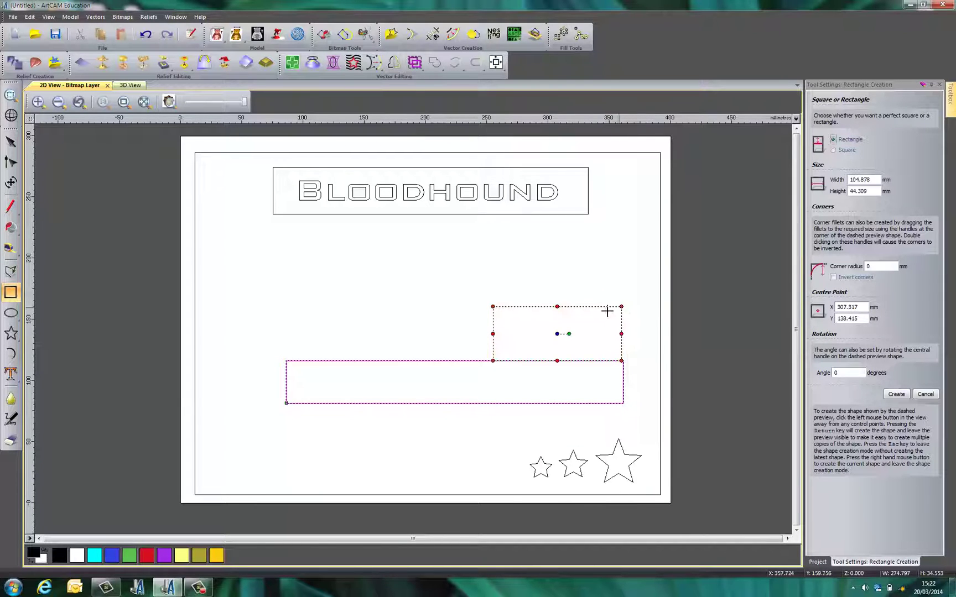
pyautogui.click(361, 362)
pyautogui.moveTo(361, 362); pyautogui.dragTo(495, 331)
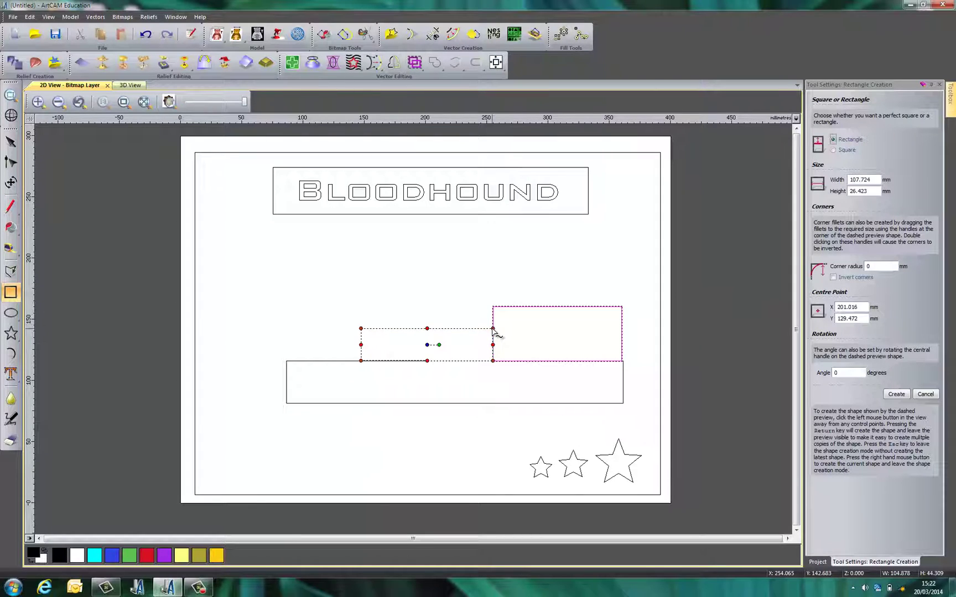
pyautogui.rightClick(448, 327)
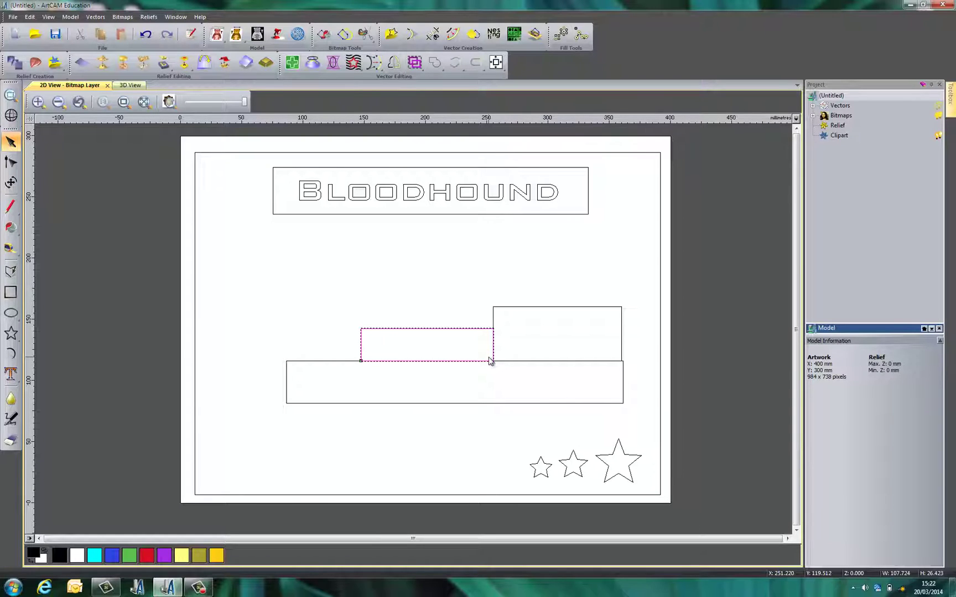
pyautogui.click(396, 322)
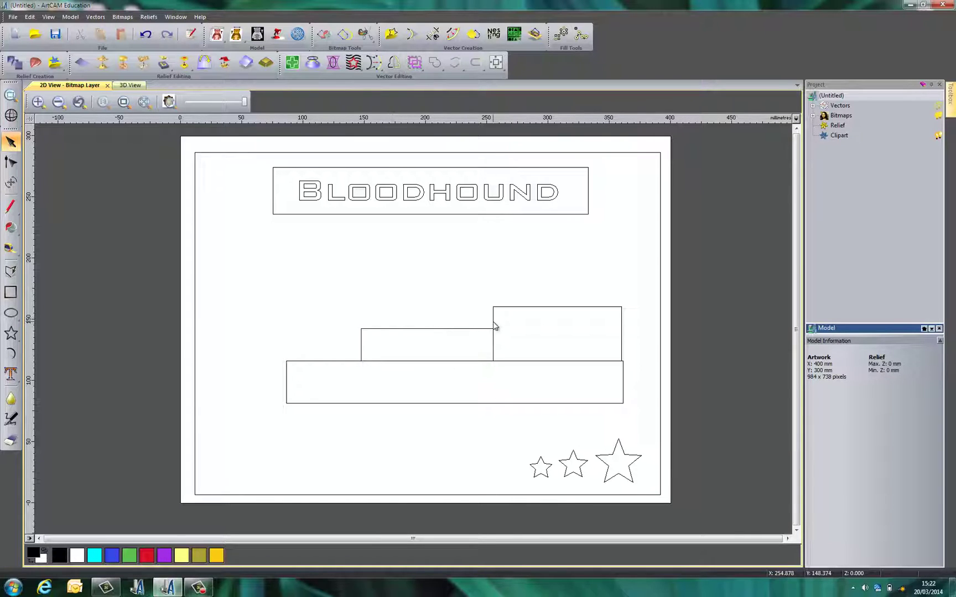
pyautogui.click(299, 361)
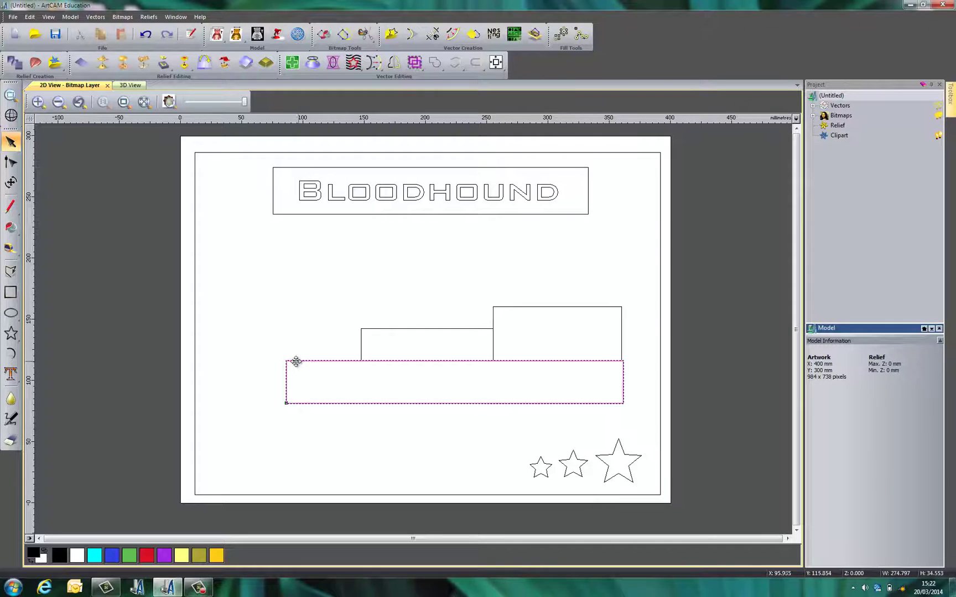
# - Move the base's left corner nodes to slope the front, then bend that edge into a curve
pyautogui.doubleClick(286, 404)
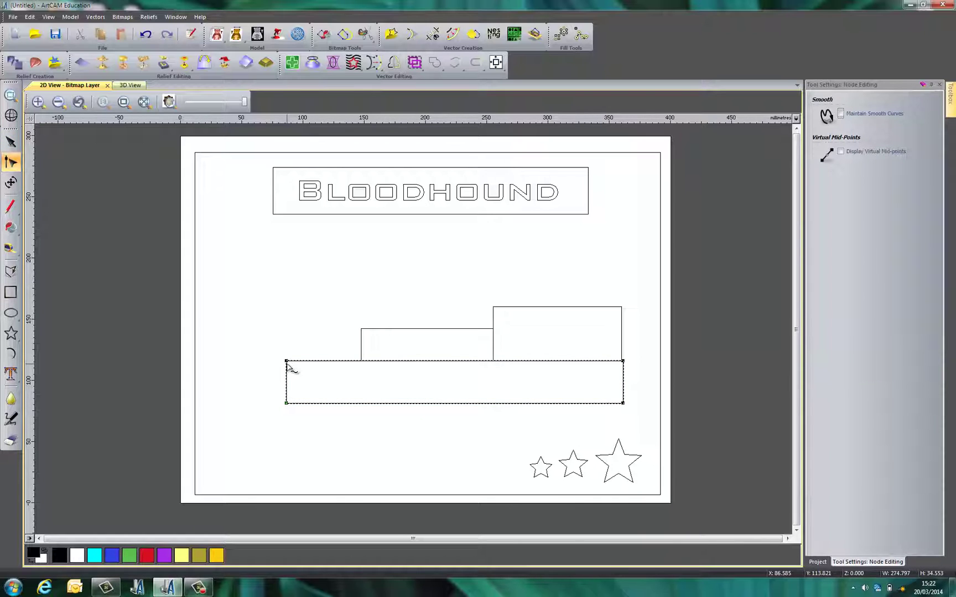
pyautogui.scroll(2, 287, 365)
pyautogui.scroll(2, 287, 365)
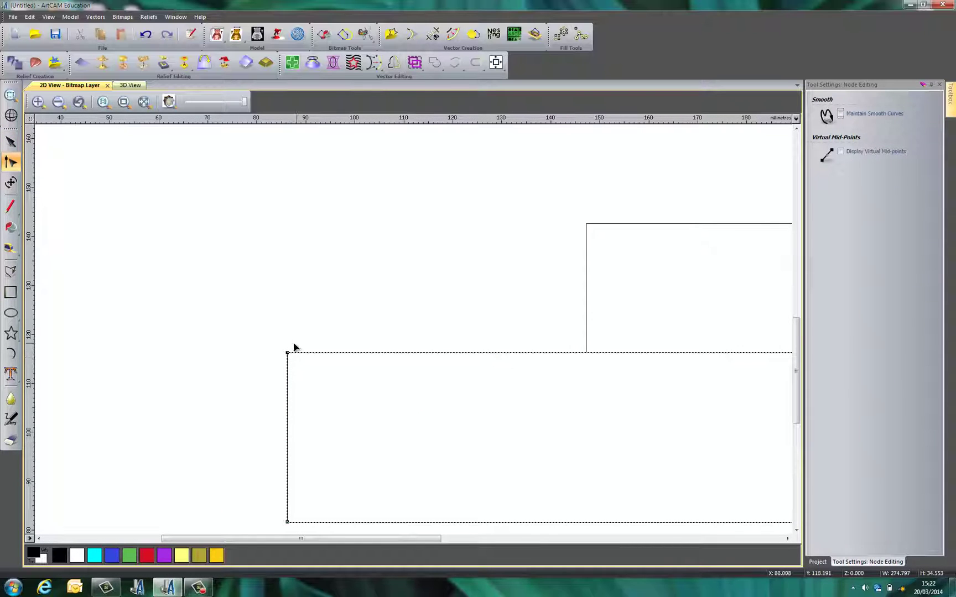
pyautogui.moveTo(296, 354); pyautogui.dragTo(397, 402)
pyautogui.moveTo(482, 362); pyautogui.dragTo(489, 356)
pyautogui.scroll(-3, 412, 386)
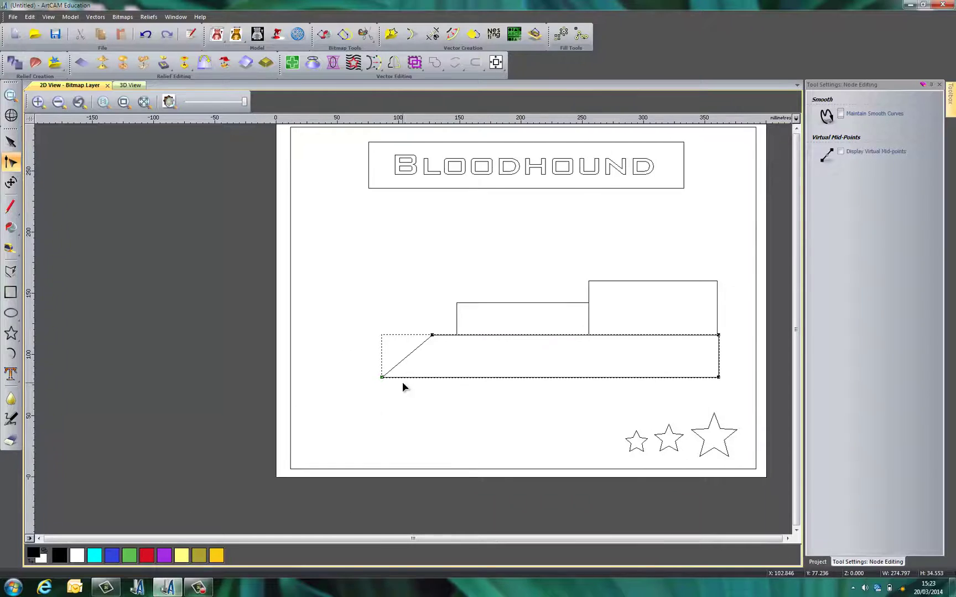
pyautogui.click(371, 378)
pyautogui.moveTo(371, 381); pyautogui.dragTo(354, 378)
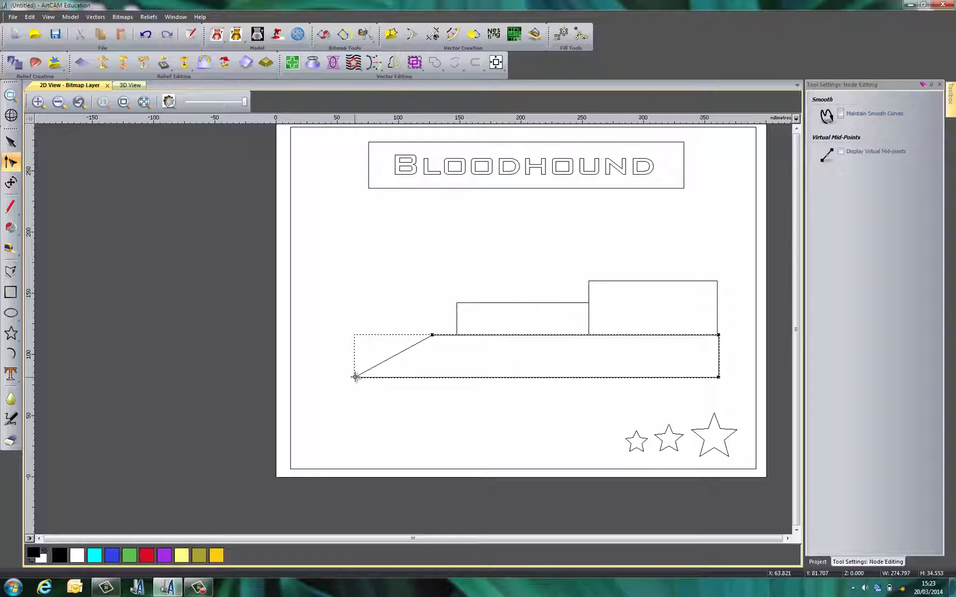
pyautogui.moveTo(355, 378); pyautogui.dragTo(355, 377)
pyautogui.press('b')
pyautogui.moveTo(406, 348); pyautogui.dragTo(363, 363)
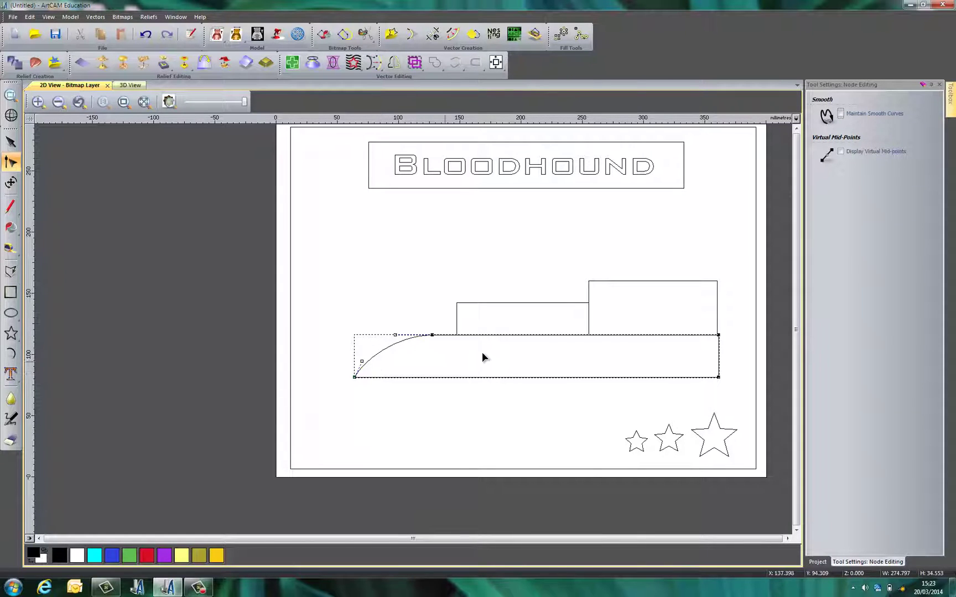
# - Drag the tall block's corner nodes to slant its top, point its front and lift it clear of the base
pyautogui.click(509, 326)
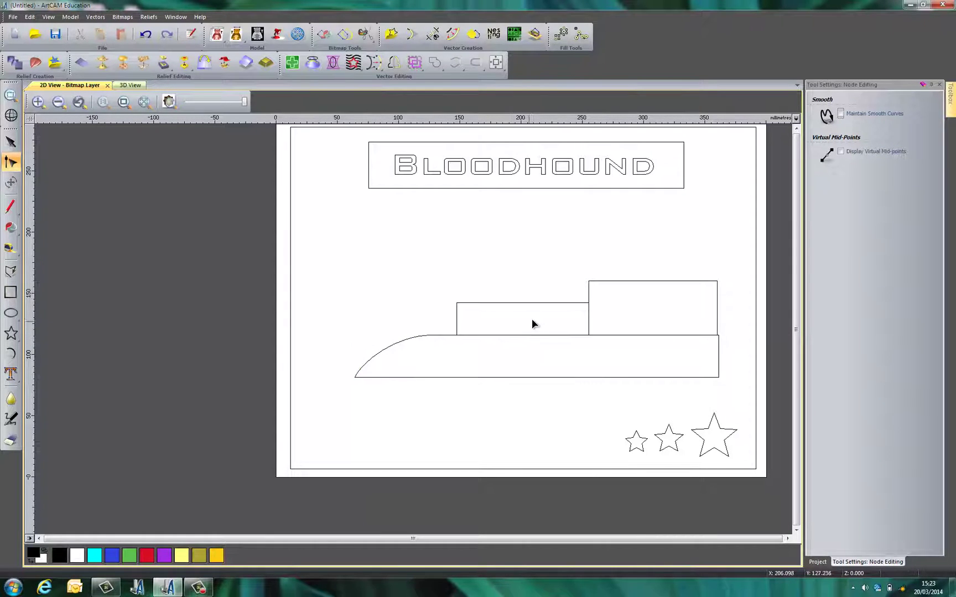
pyautogui.click(589, 294)
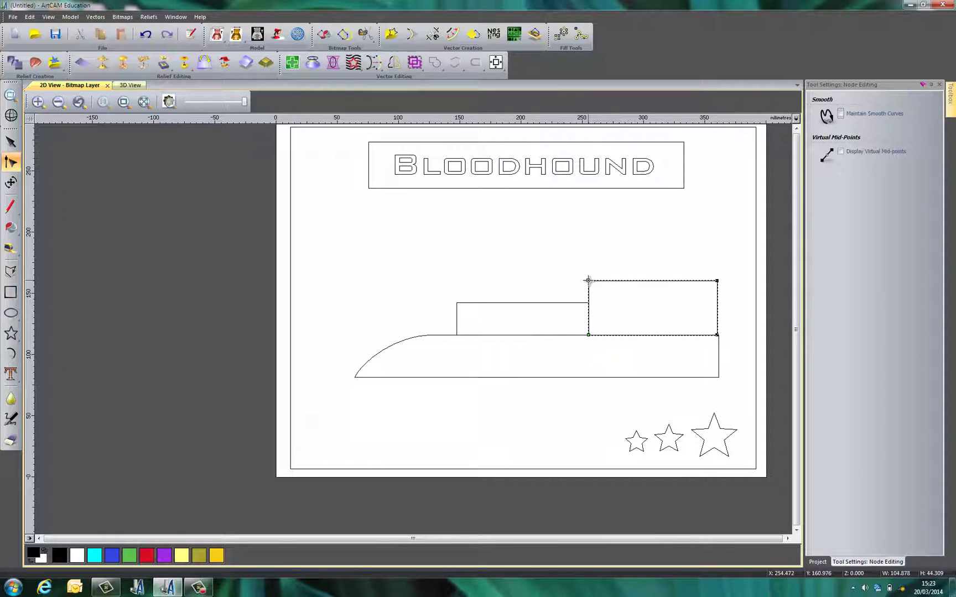
pyautogui.moveTo(716, 280); pyautogui.dragTo(718, 244)
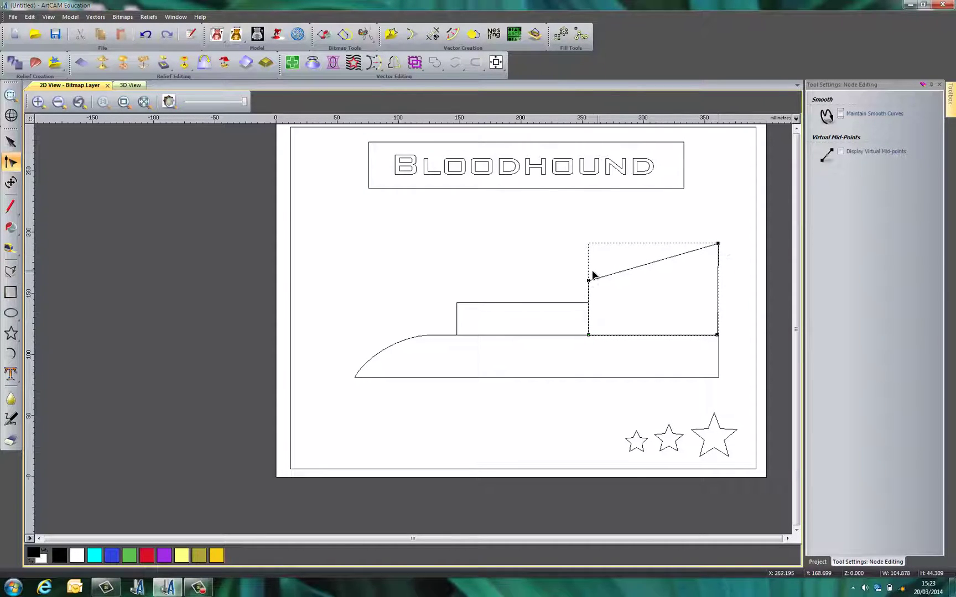
pyautogui.moveTo(589, 281); pyautogui.dragTo(646, 276)
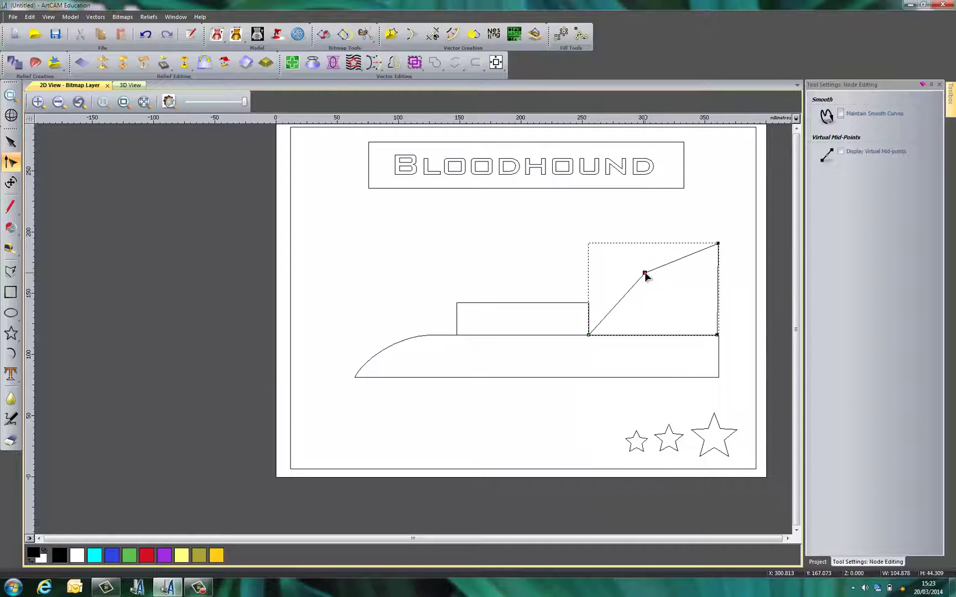
pyautogui.click(589, 334)
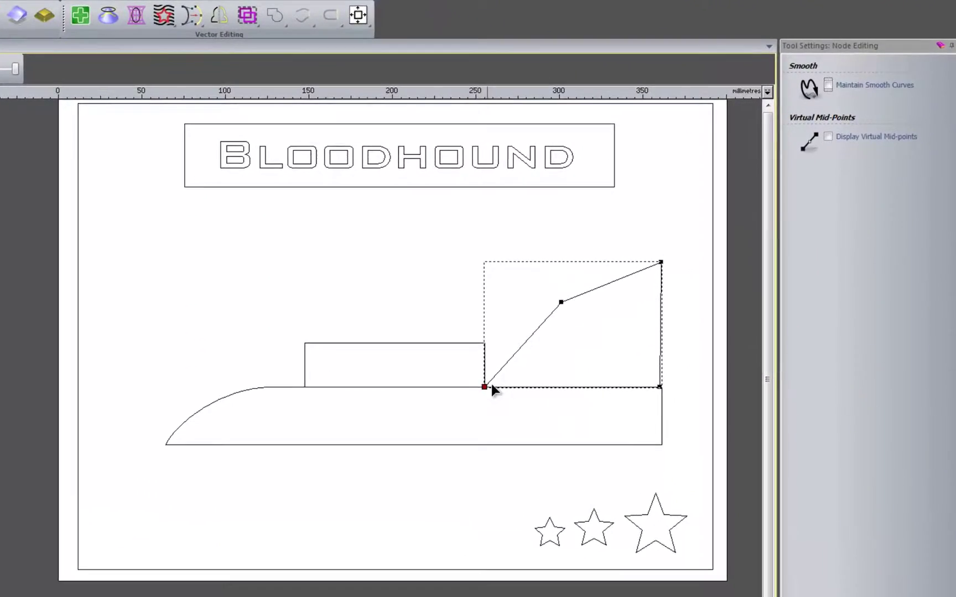
pyautogui.moveTo(491, 390); pyautogui.dragTo(536, 342)
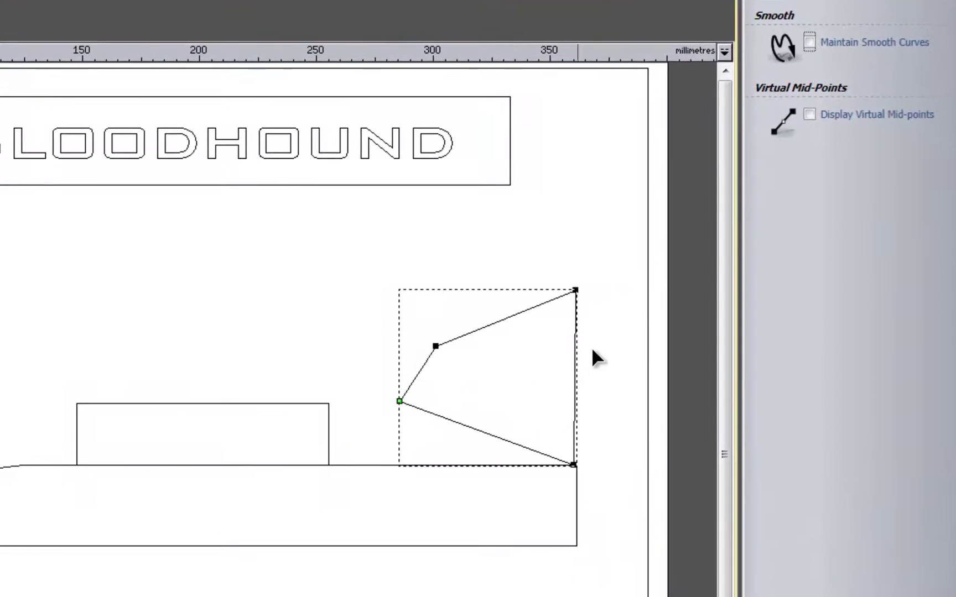
pyautogui.moveTo(573, 465); pyautogui.dragTo(575, 401)
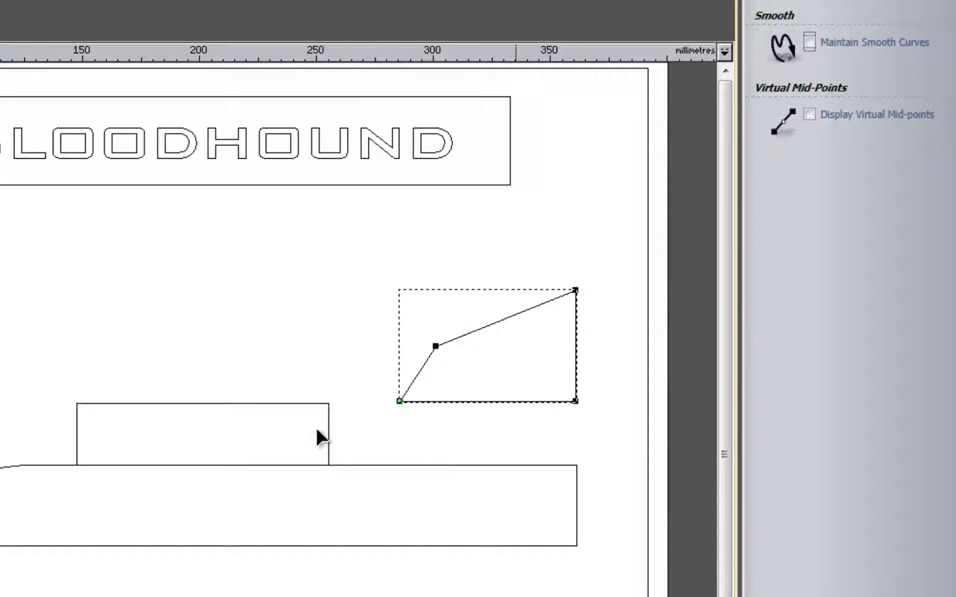
pyautogui.click(319, 414)
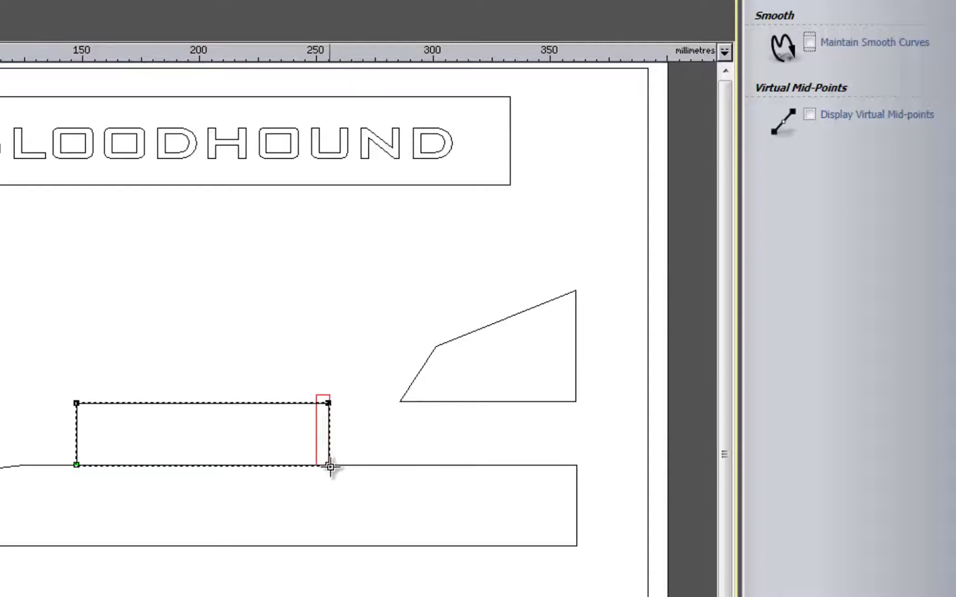